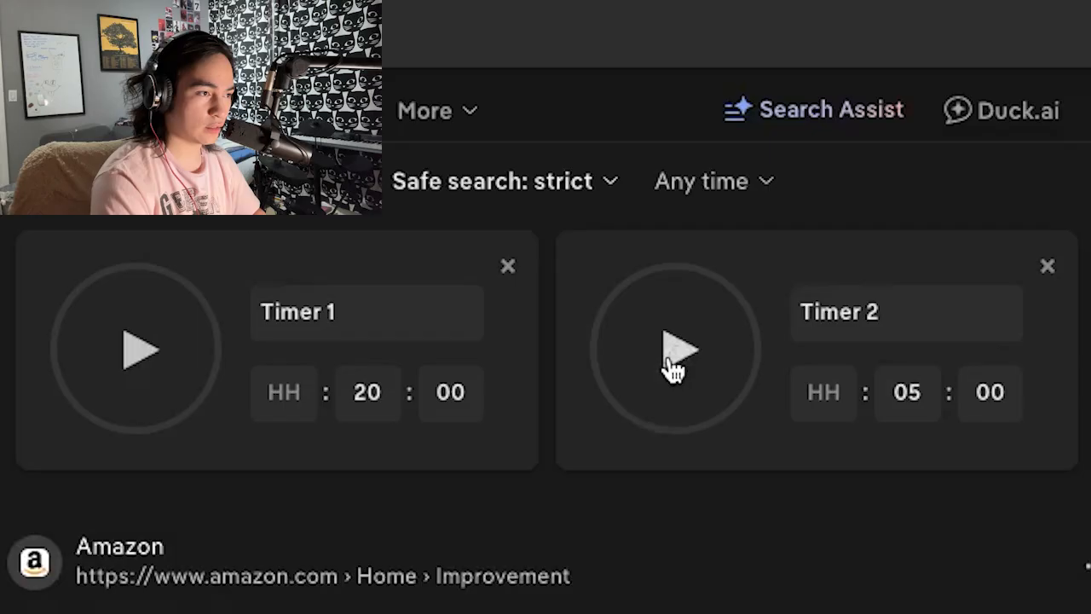
- Start the five-minute Timer 2 countdown
left_click(678, 349)
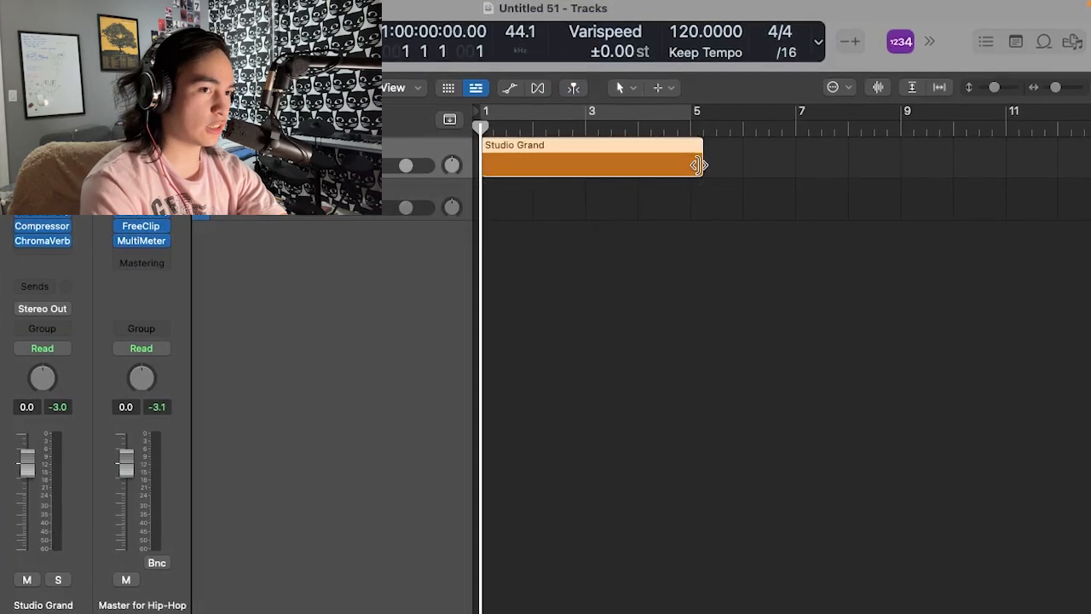
- In Logic Pro, create a four-bar region on the Studio Grand track and enter a two-bar Cm7(9) chord from bar 1
left_click_drag(702, 165, 694, 163)
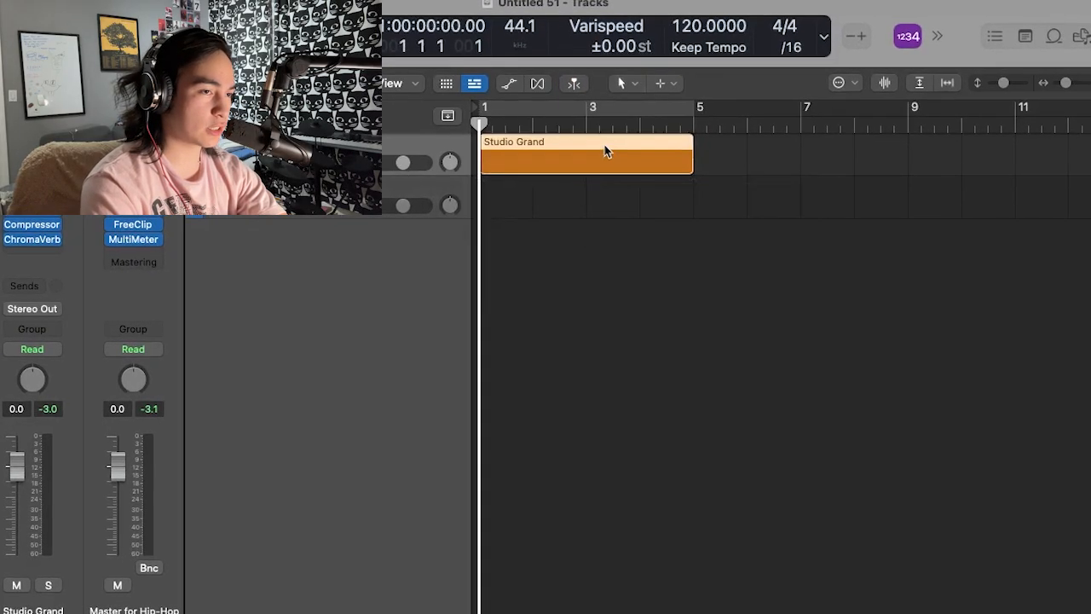
key("p")
left_click(621, 393)
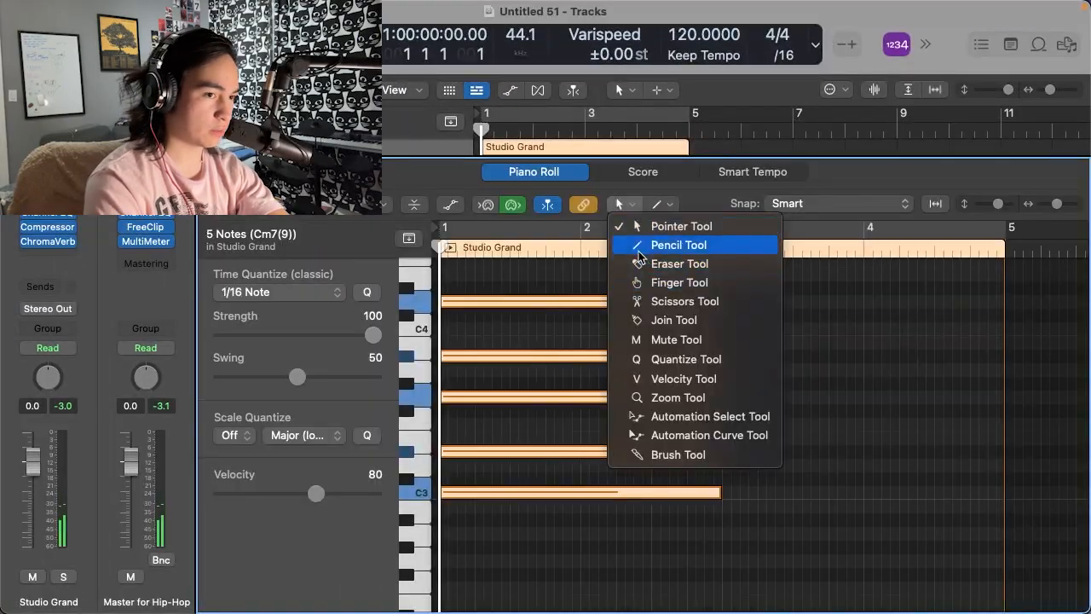
- Draw a second two-bar chord from bar 3 with the Pencil tool, using F3, G3, G#3, C4 and D#4
left_click(643, 228)
left_click(727, 424)
left_click(725, 384)
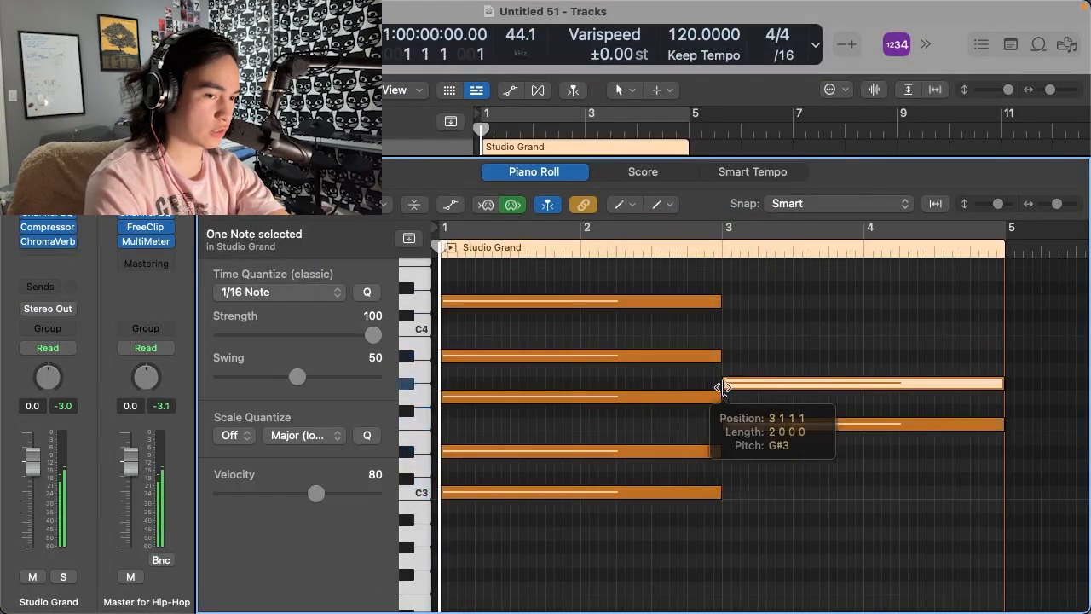
left_click(728, 329)
left_click(726, 293)
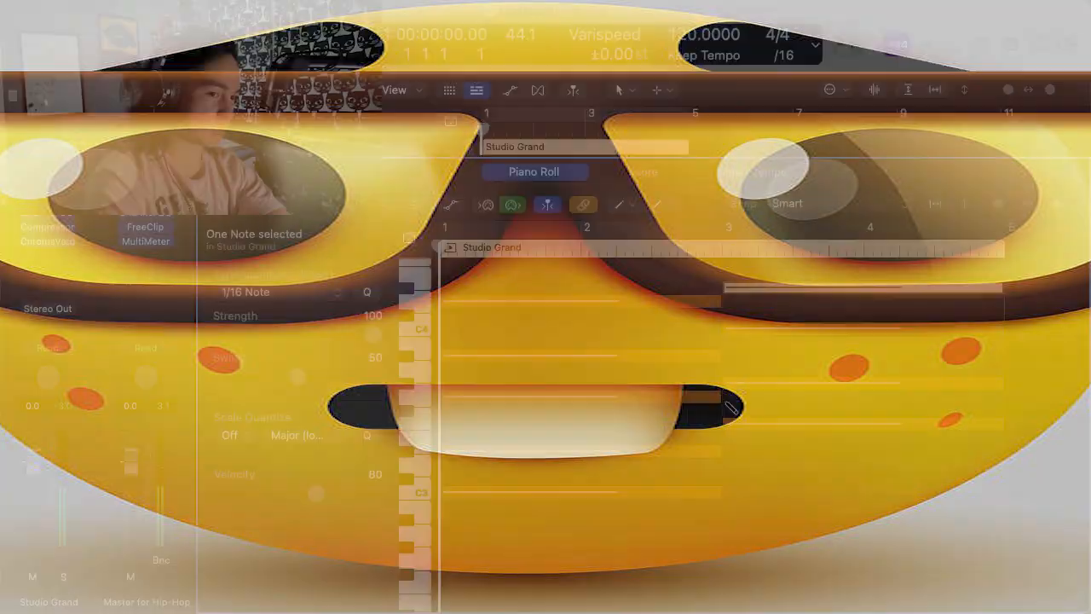
left_click(726, 397)
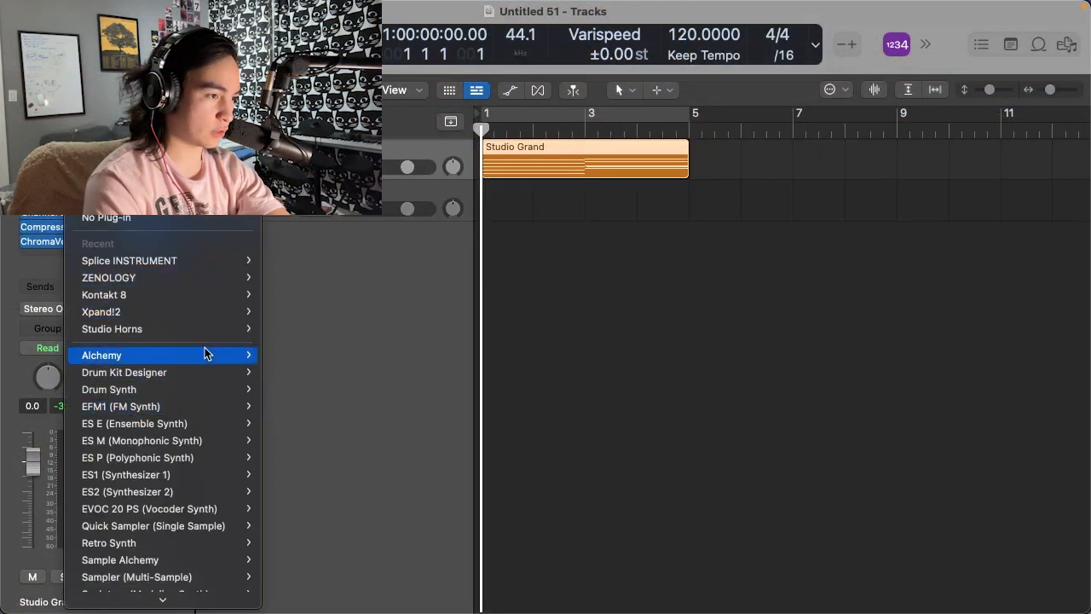
- Replace the Studio Grand track's instrument with Alchemy
mouse_move(205, 353)
left_click(282, 355)
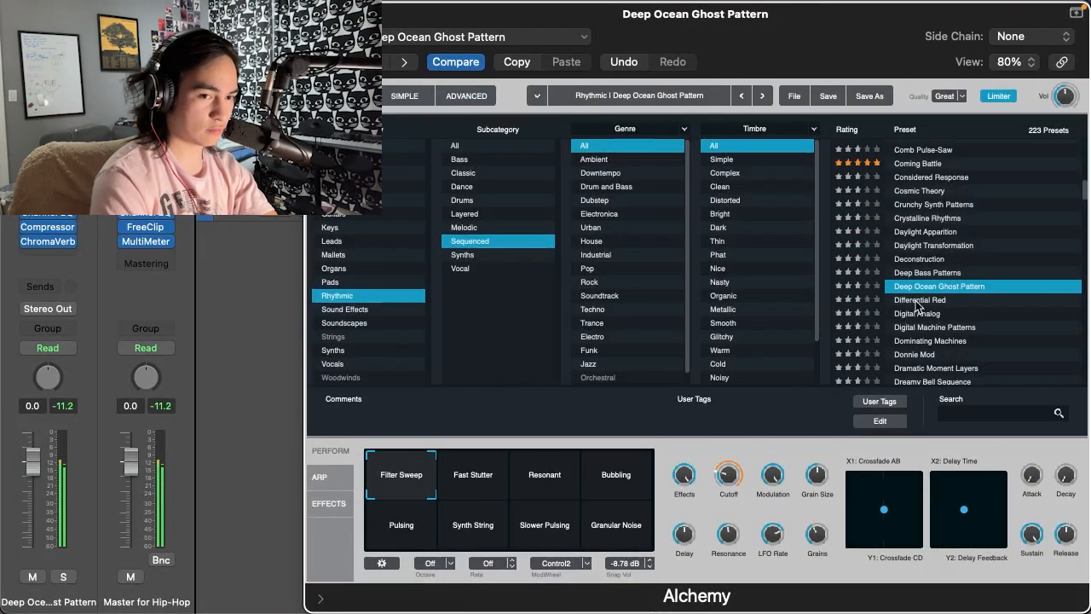
- Audition the sequenced Rhythmic presets Differential Red, Digital Analog and Digital Machine Patterns in Alchemy
left_click(916, 300)
left_click(948, 314)
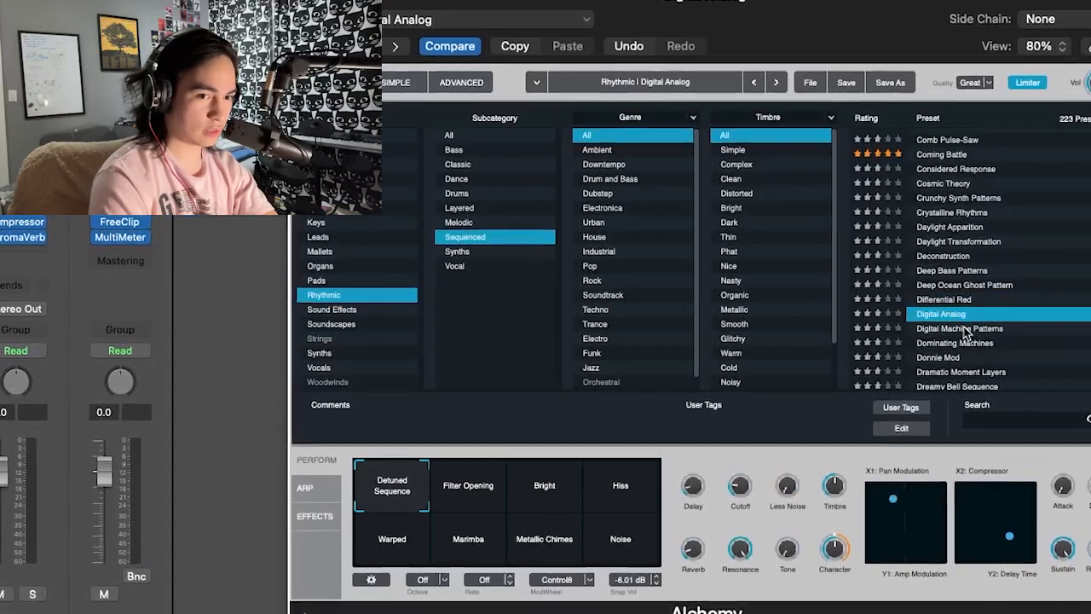
left_click(964, 329)
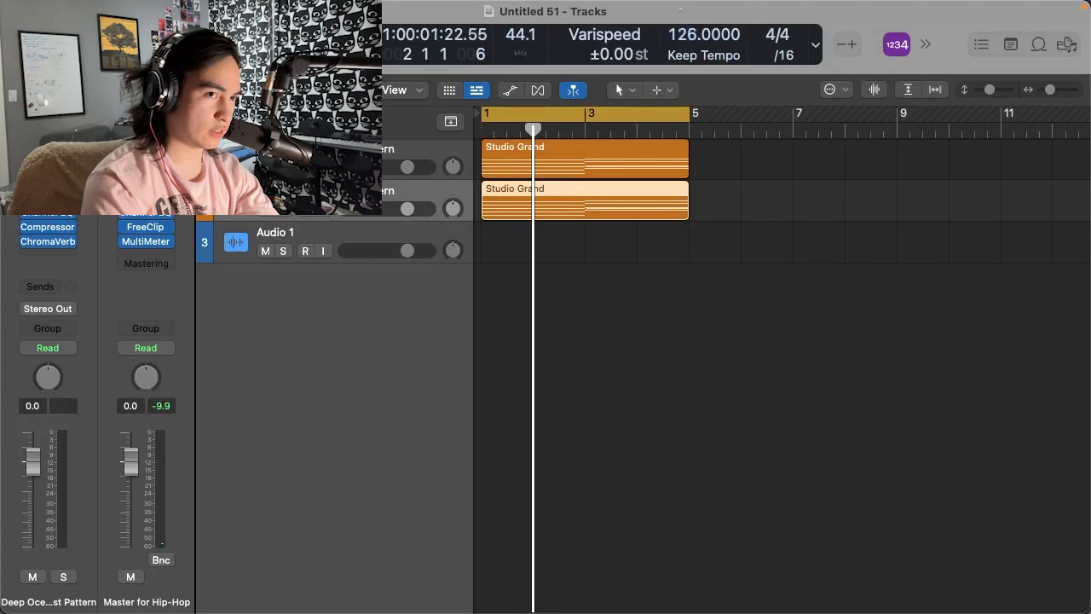
- Solo the duplicated chord track and browse Alchemy's layered Rhythmic presets, choosing Metropolis
key("s")
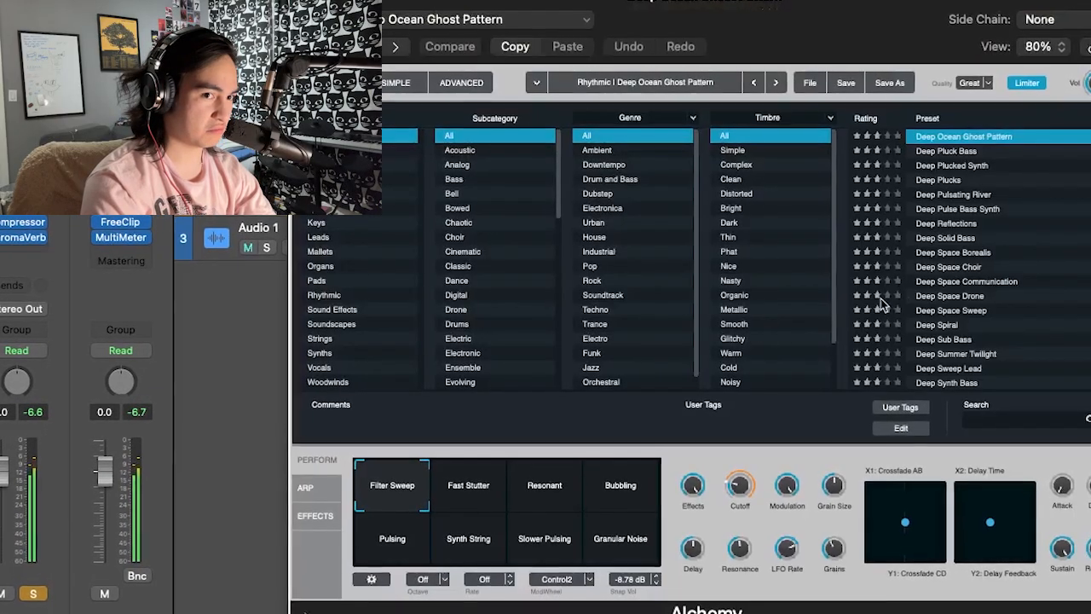
scroll(948, 278, "up", 2)
scroll(948, 277, "down", 4)
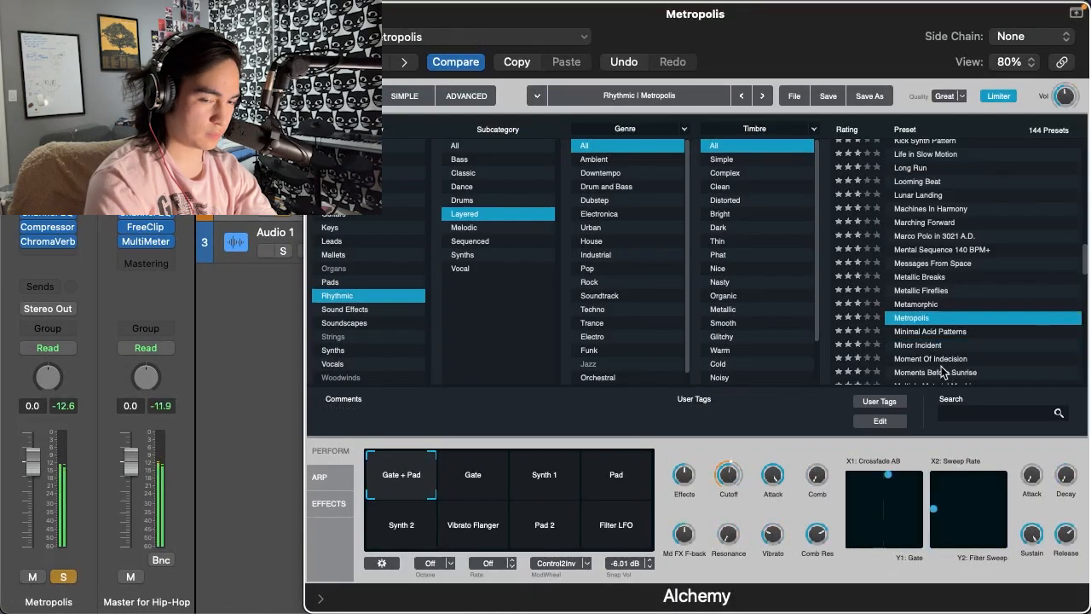
scroll(944, 369, "down", 1)
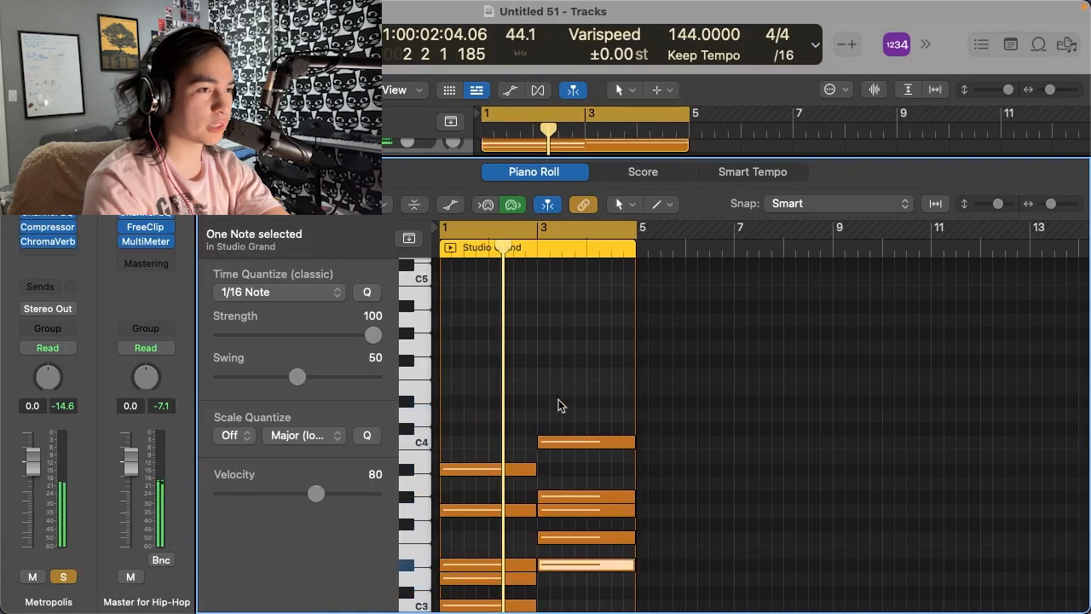
scroll(558, 399, "down", 3)
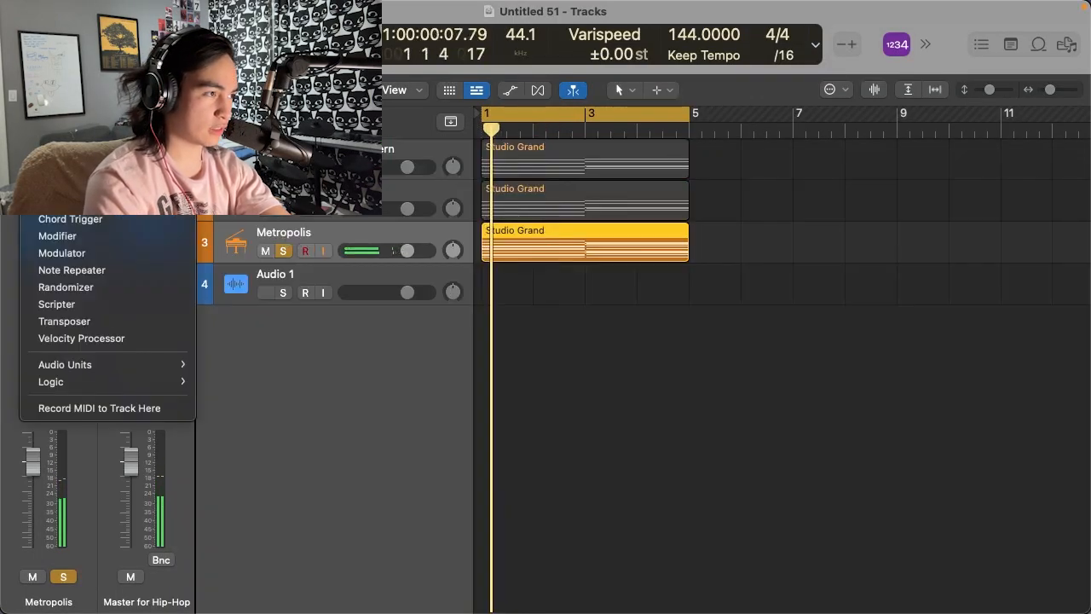
- Load Serum on the third chord track, set OSC A to the analog Basic Shapes wavetable and zoom the plug-in to 90%
left_click(356, 224)
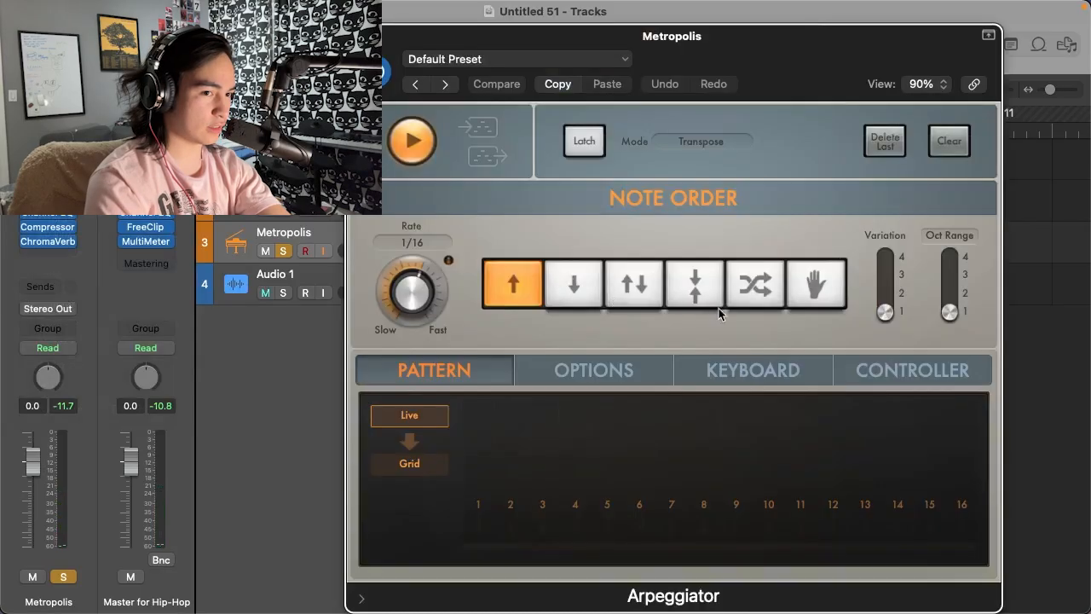
left_click(764, 286)
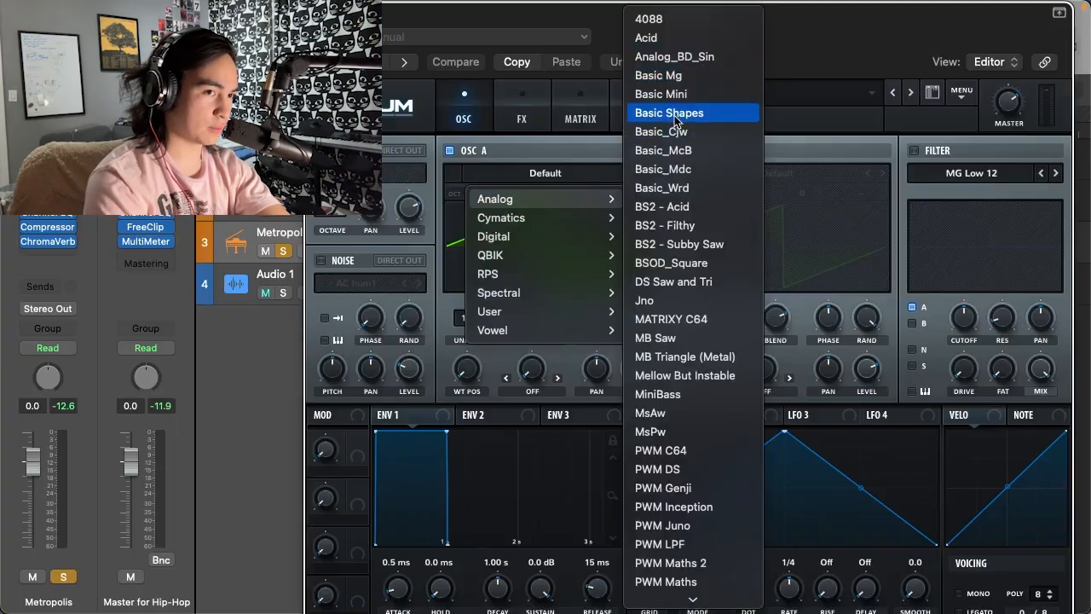
left_click(756, 107)
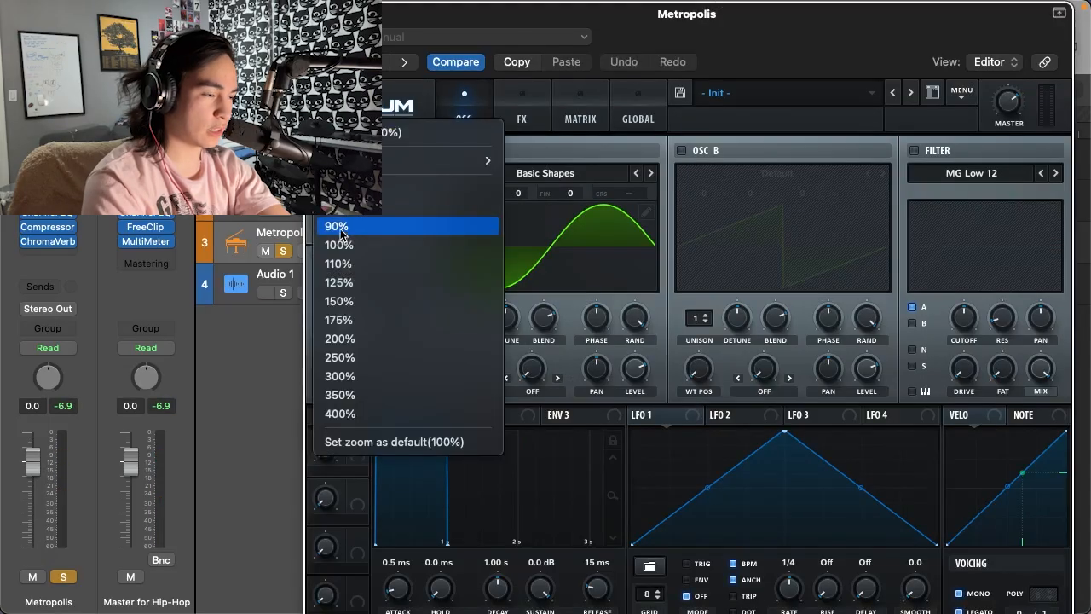
left_click(341, 230)
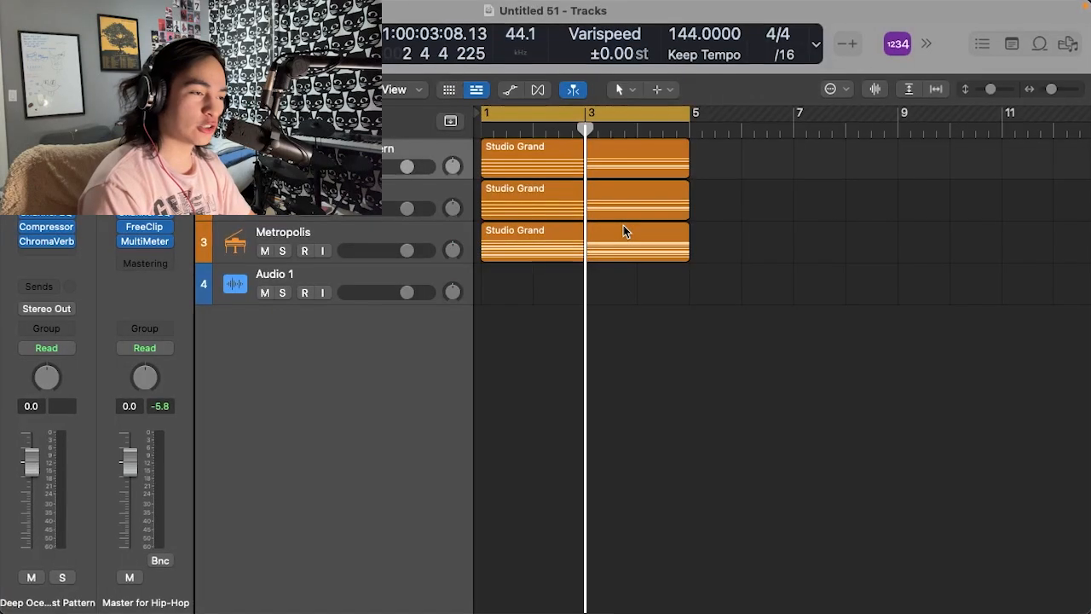
- Select the Metropolis track, switch to the browser timers, start the five-minute Timer 2 and resume Timer 1
left_click(417, 232)
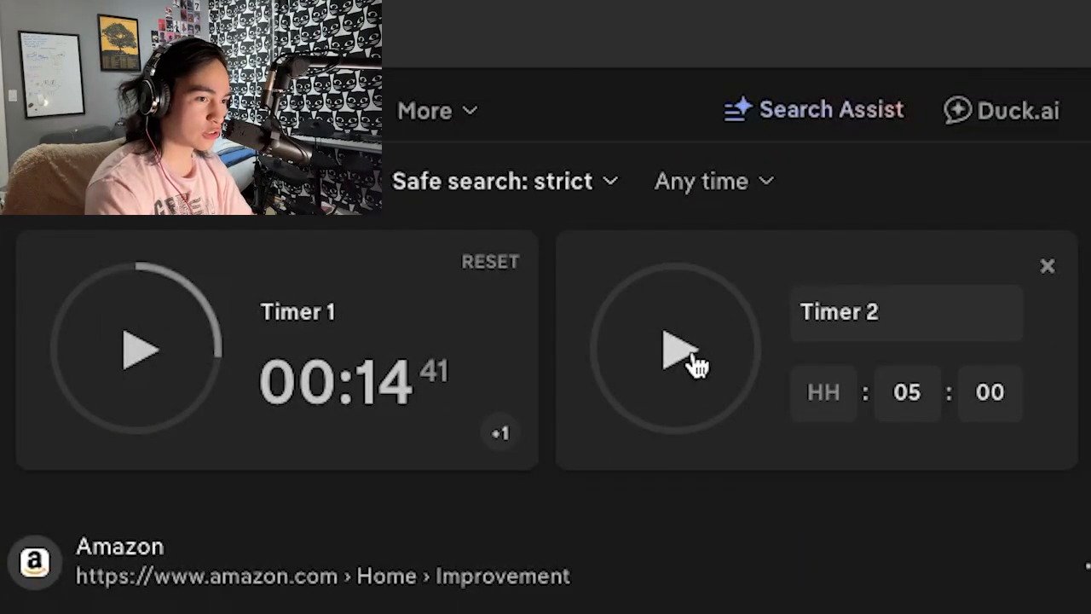
left_click(675, 362)
left_click(110, 363)
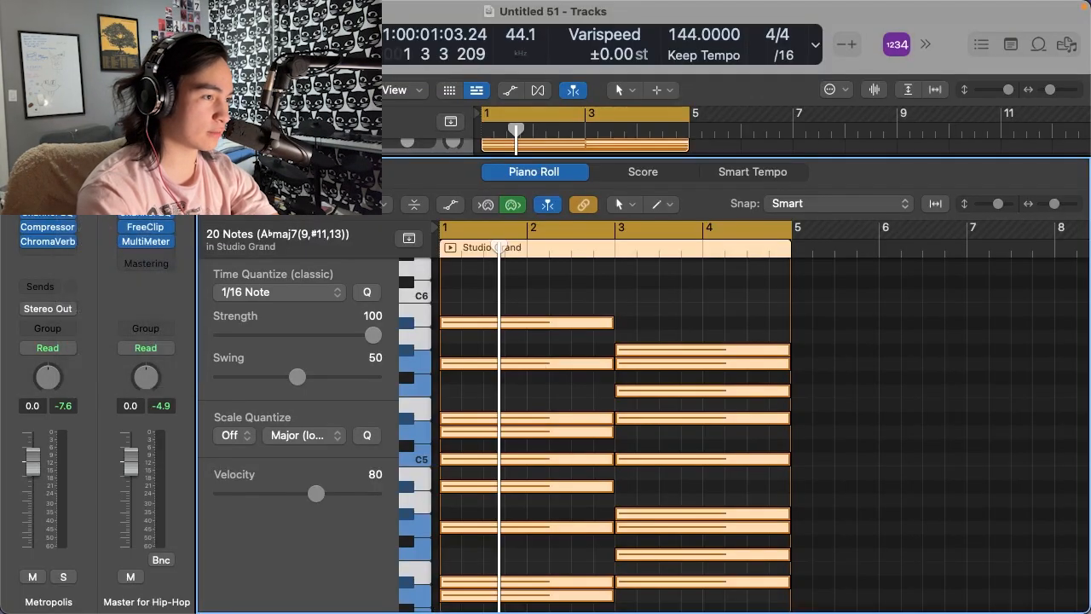
- Play the Metropolis chord region with its Serum window shown, and close the plug-in window and the Piano Roll
key("v")
key("space")
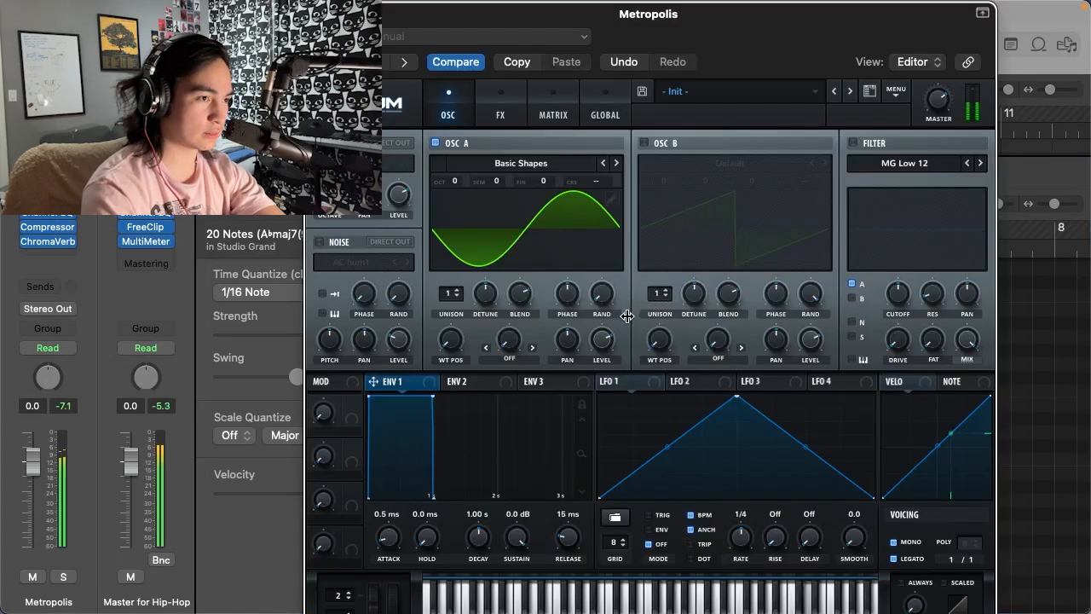
key("v")
key("p")
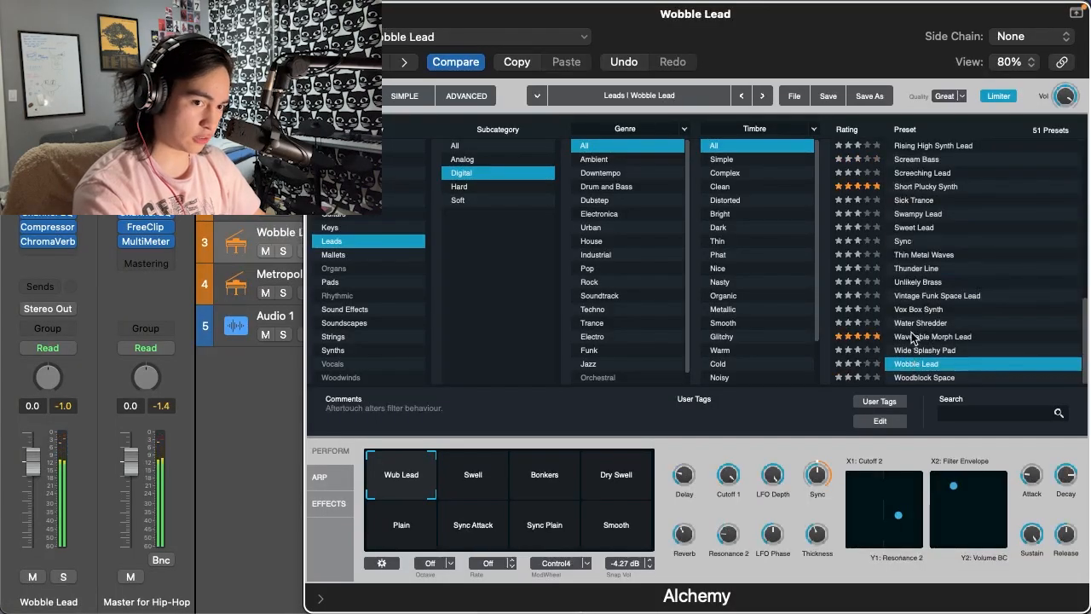
- Choose the digital Leads preset Crackling Lead in Alchemy for the new track and lower its volume to -7.0 dB
left_click(921, 338)
scroll(938, 307, "up", 10)
left_click(950, 271)
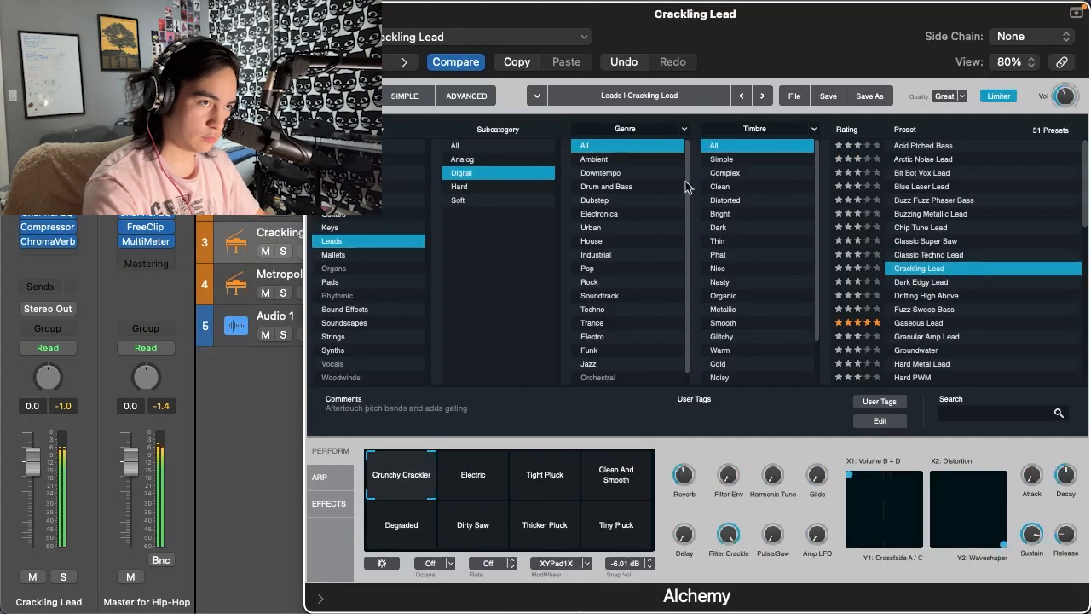
key("v")
left_click_drag(406, 248, 375, 248)
- Open the empty Metropolis region on the Crackling Lead track in the Piano Roll and choose the Pencil tool
double_click(590, 254)
scroll(655, 463, "up", 5)
scroll(655, 463, "left", 8)
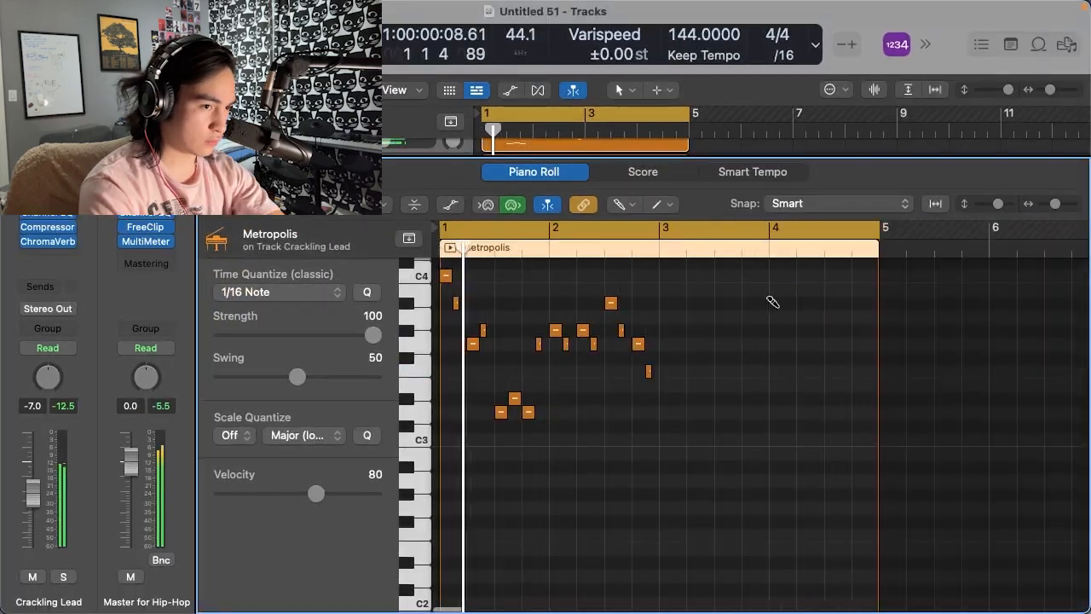
left_click(627, 206)
left_click(626, 226)
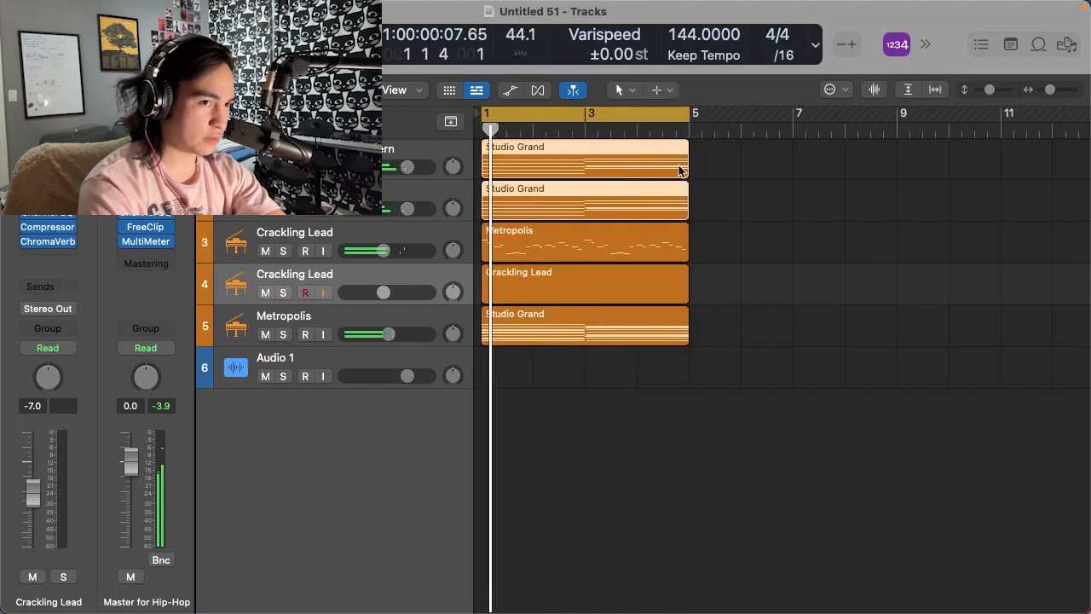
- Extend the Studio Grand chord regions to bar 9 and slightly lower the Metropolis track's volume during playback
left_click_drag(575, 168, 656, 168)
key("space")
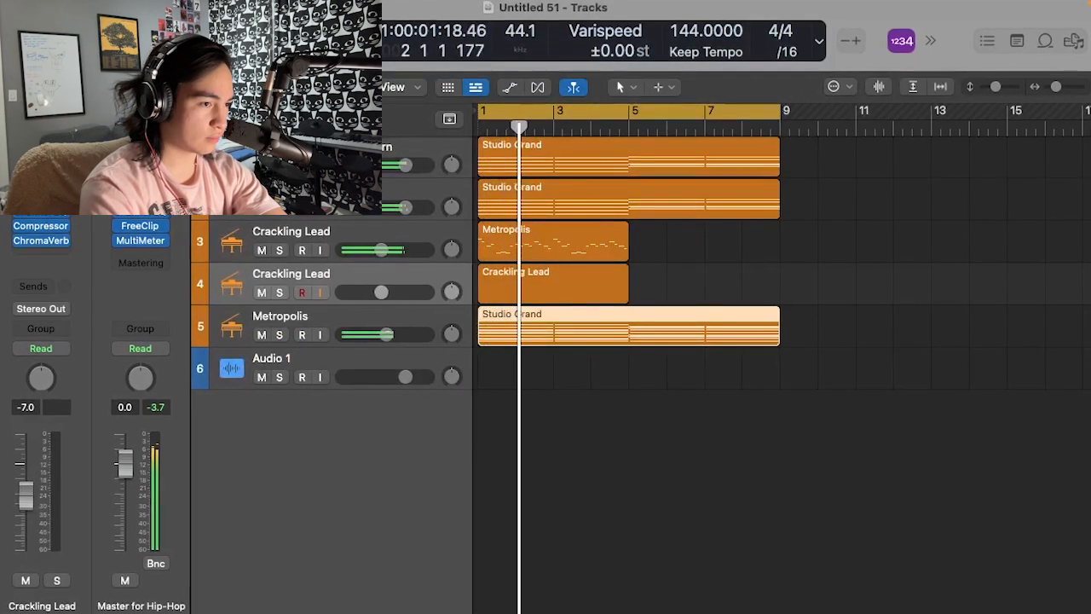
left_click_drag(387, 334, 382, 335)
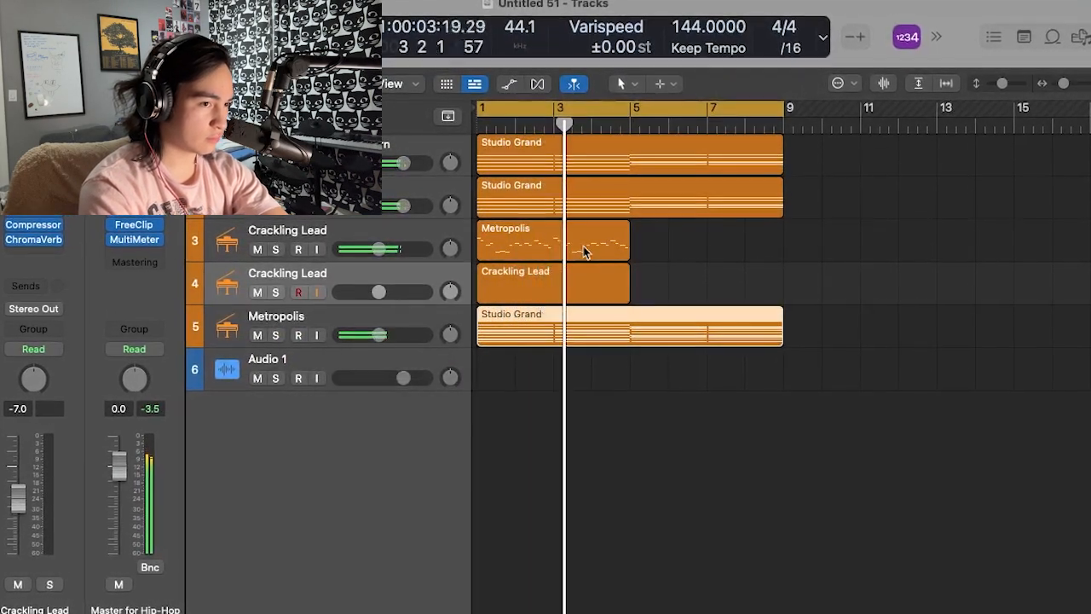
- Repeat the Metropolis melody region on the first Crackling Lead track from bar 5 to bar 9
left_click(585, 249)
key("super+r")
- Open Alchemy on the second Crackling Lead track and filter its presets to the Leads category
left_click(343, 274)
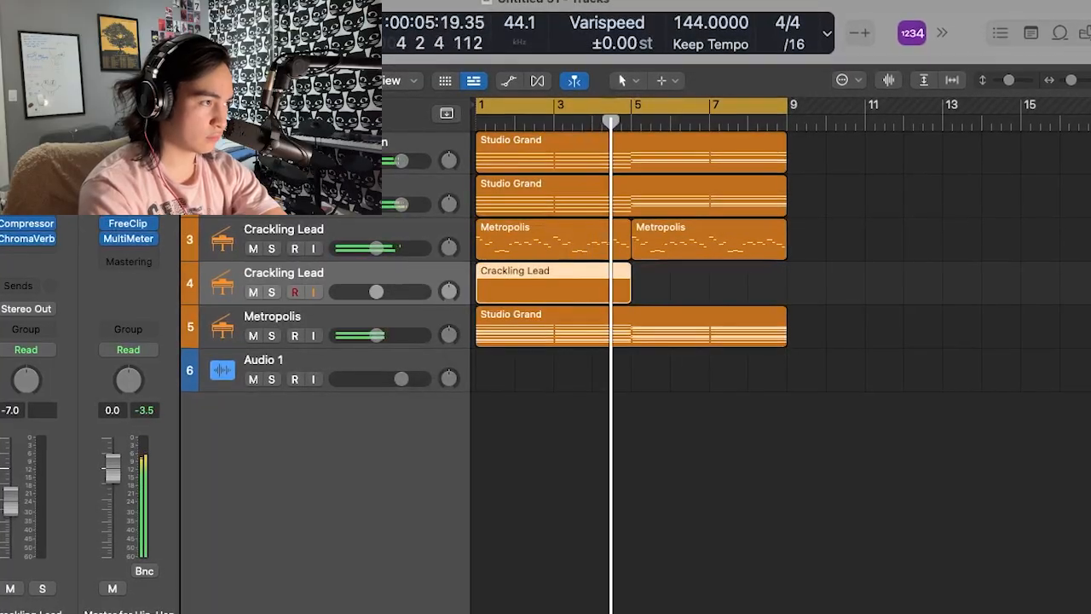
key("v")
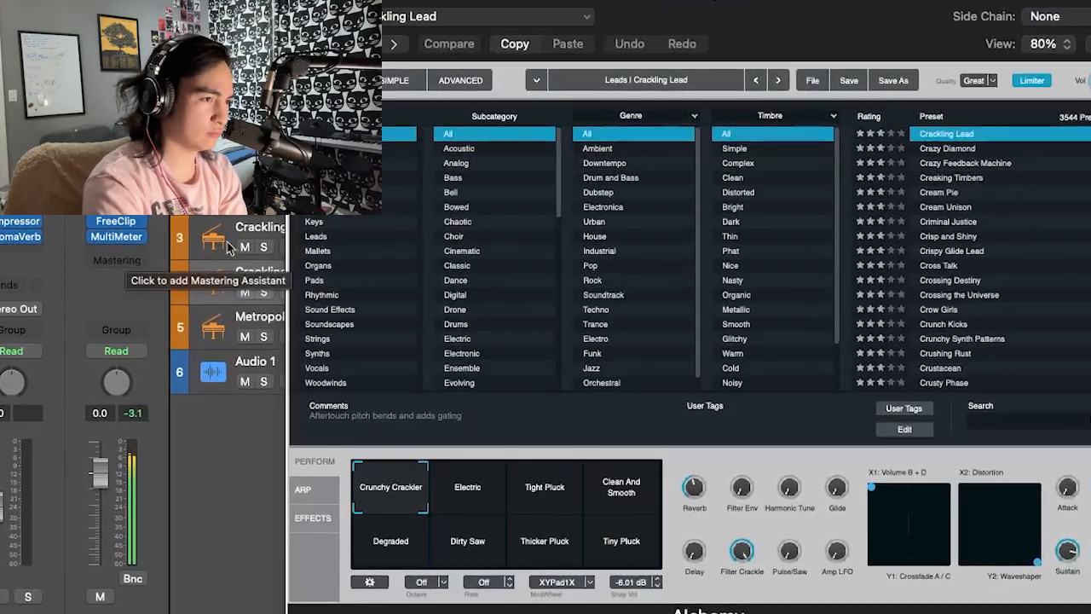
left_click(316, 248)
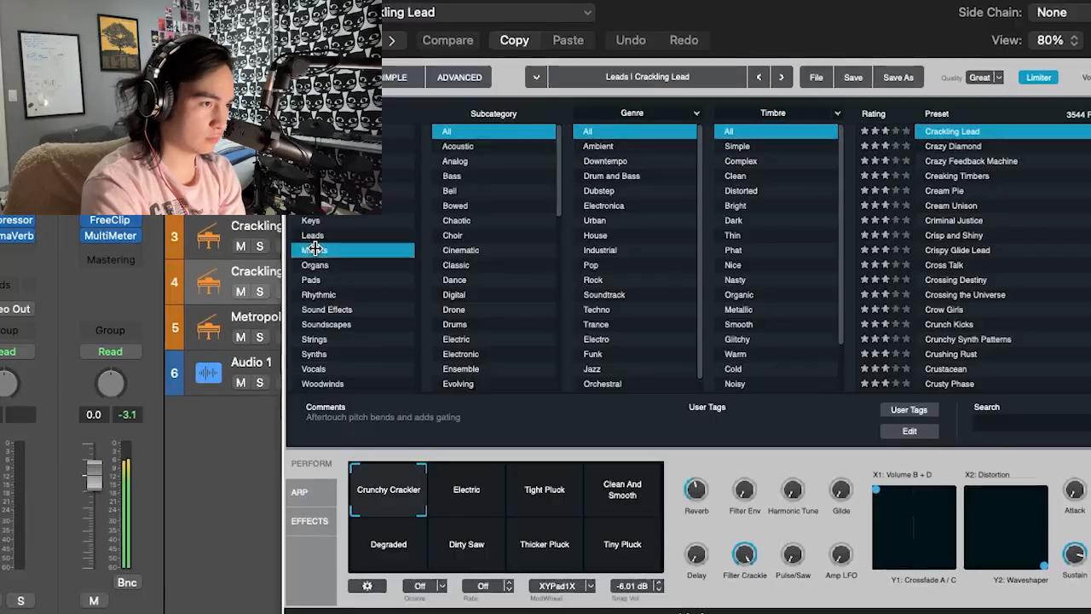
left_click(313, 235)
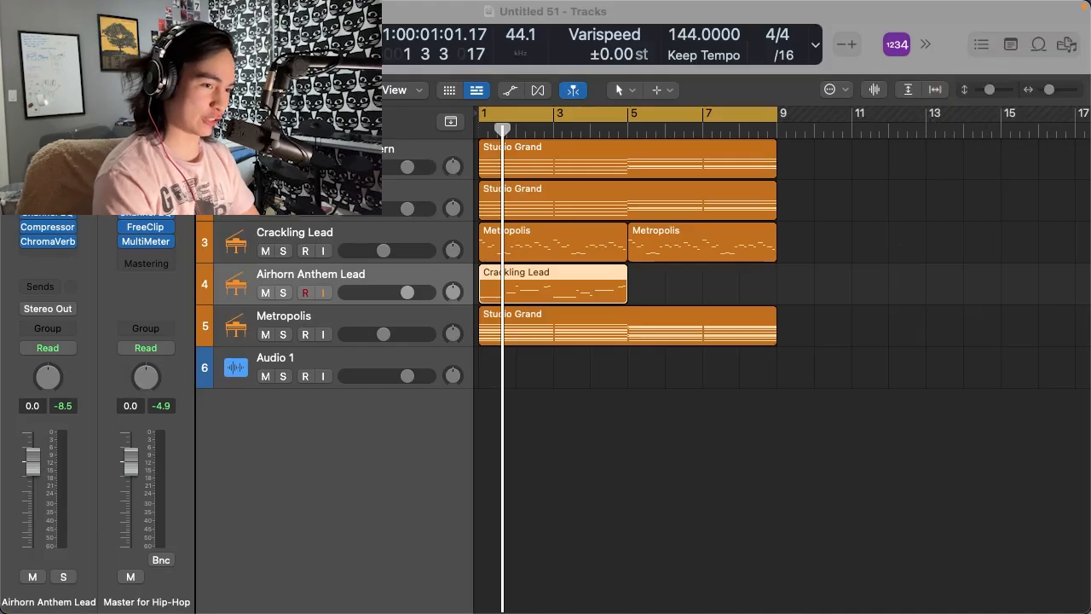
left_click(671, 384)
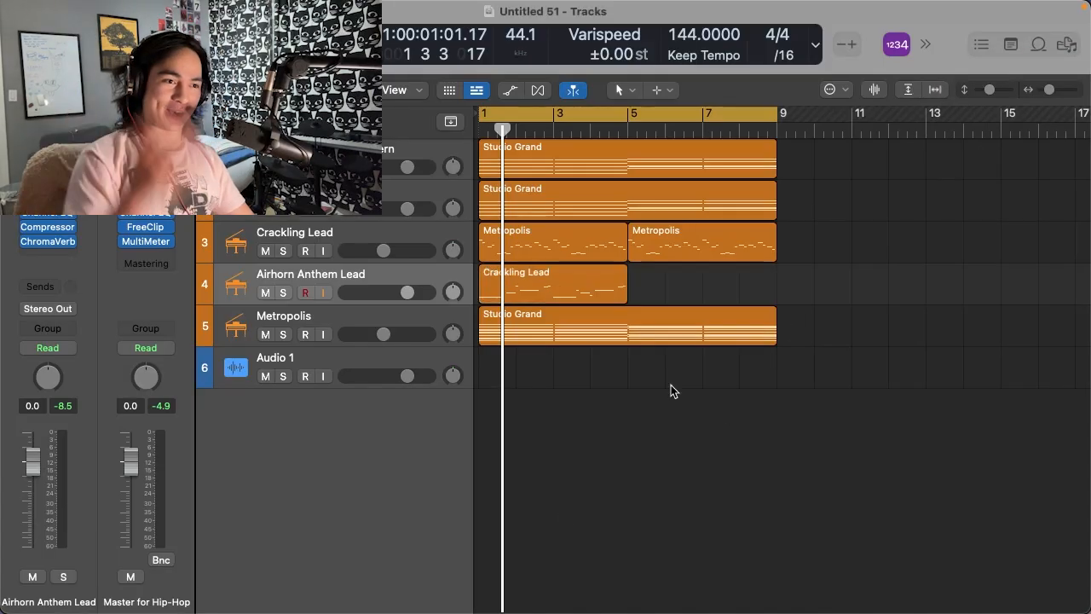
left_click(544, 287)
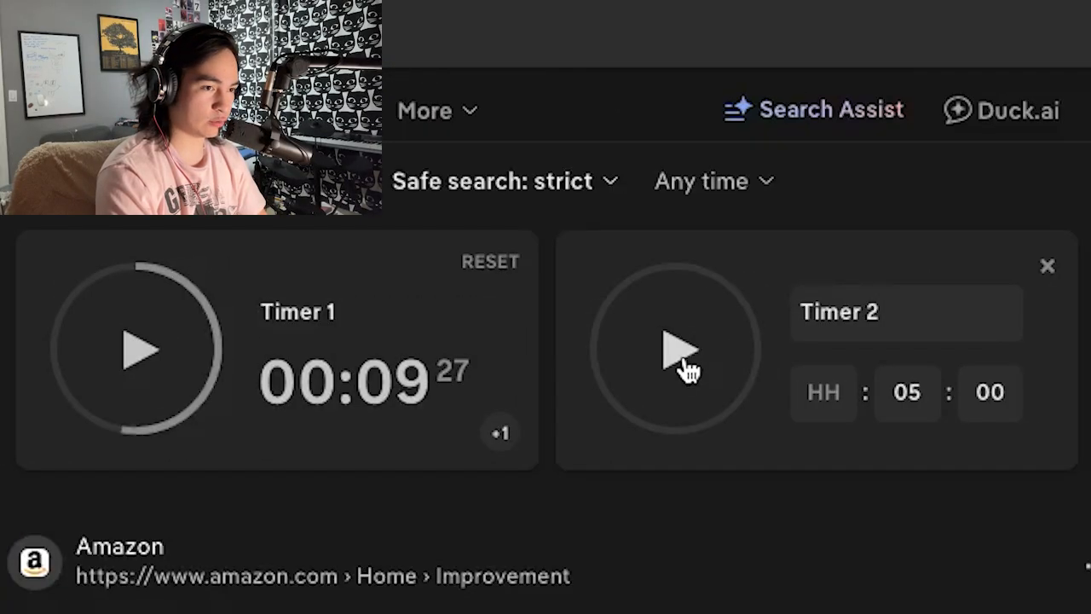
- Switch to the browser timers and start the five-minute Timer 2 for the next round
left_click(684, 363)
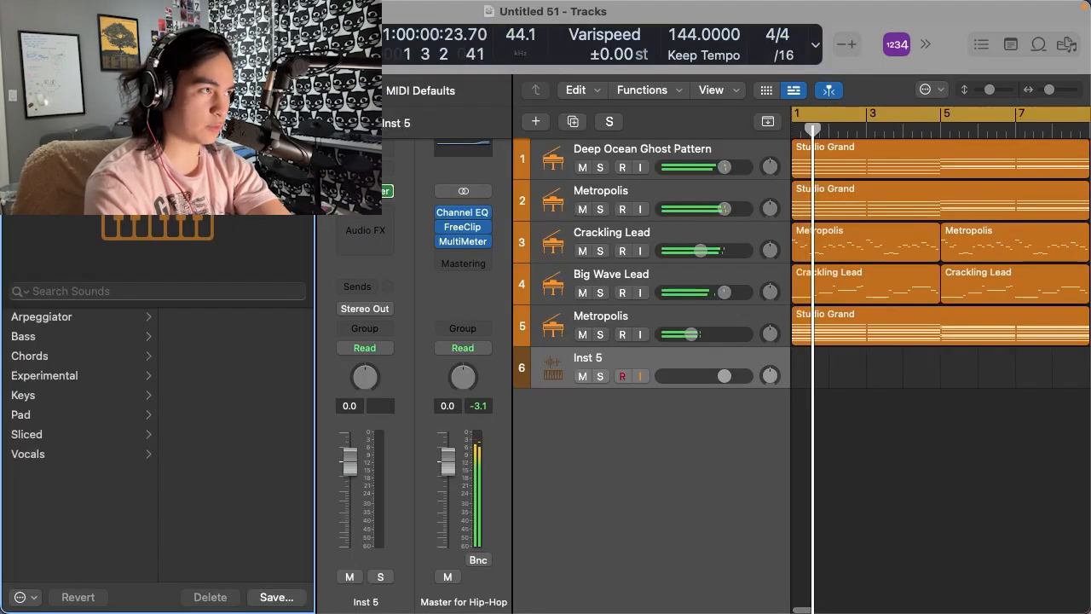
key("y")
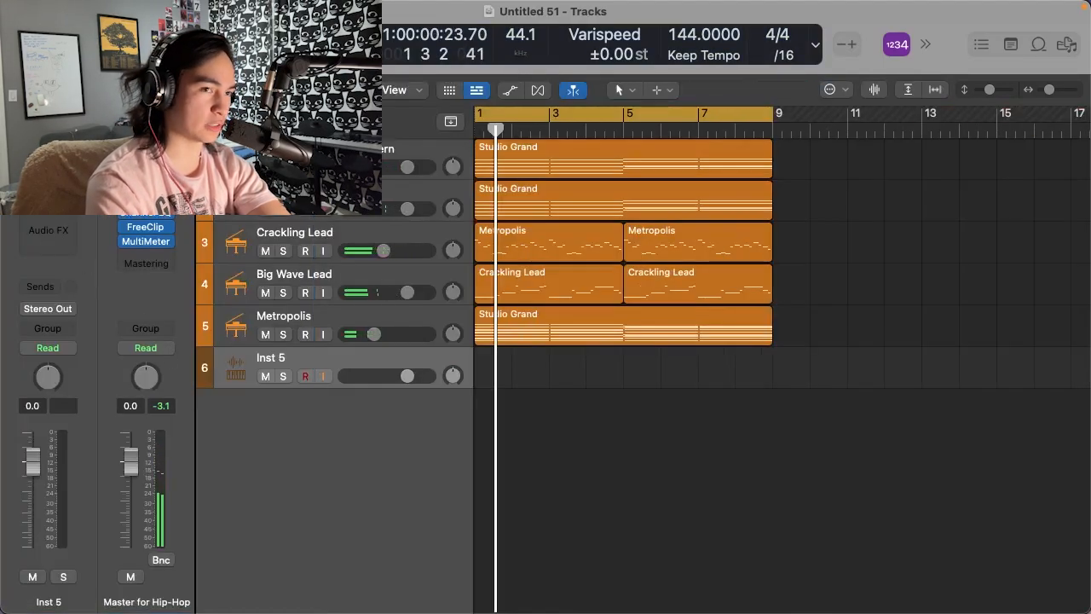
key("v")
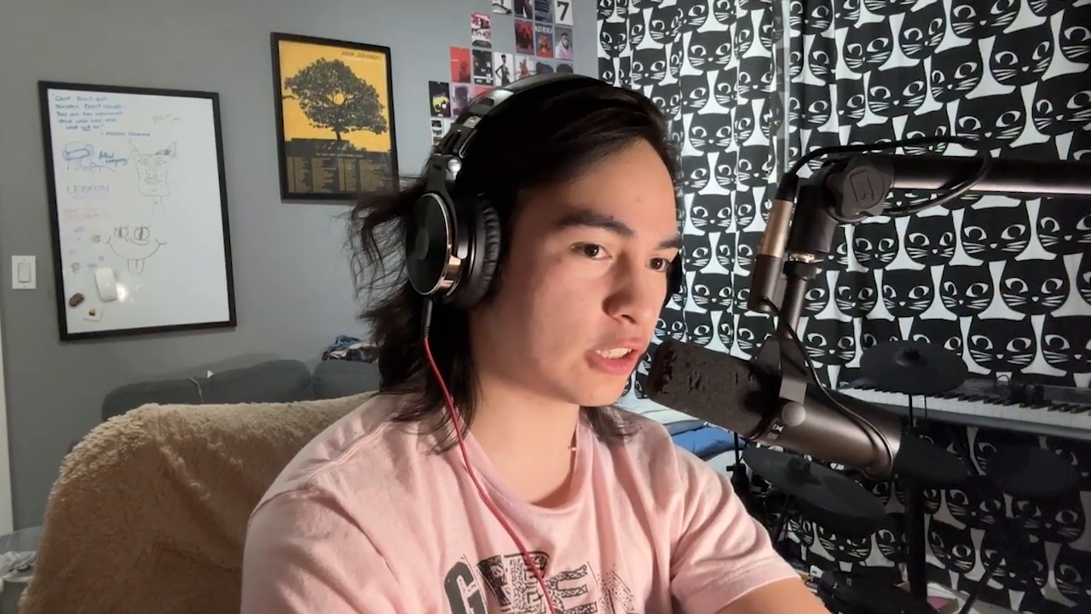
- Set the quantize value to 1/8 Note and lay out a row of hi-hat notes in the Inst 5 region from bar 1
left_click(49, 294)
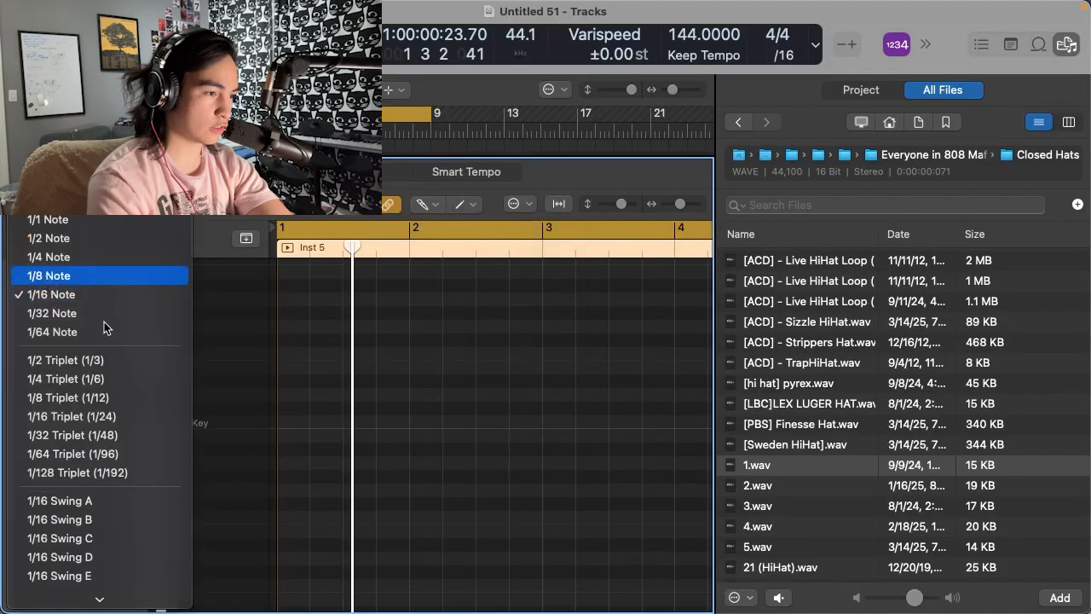
left_click(43, 272)
mouse_move(290, 422)
left_mouse_down()
mouse_move(586, 421)
mouse_move(552, 424)
left_mouse_up()
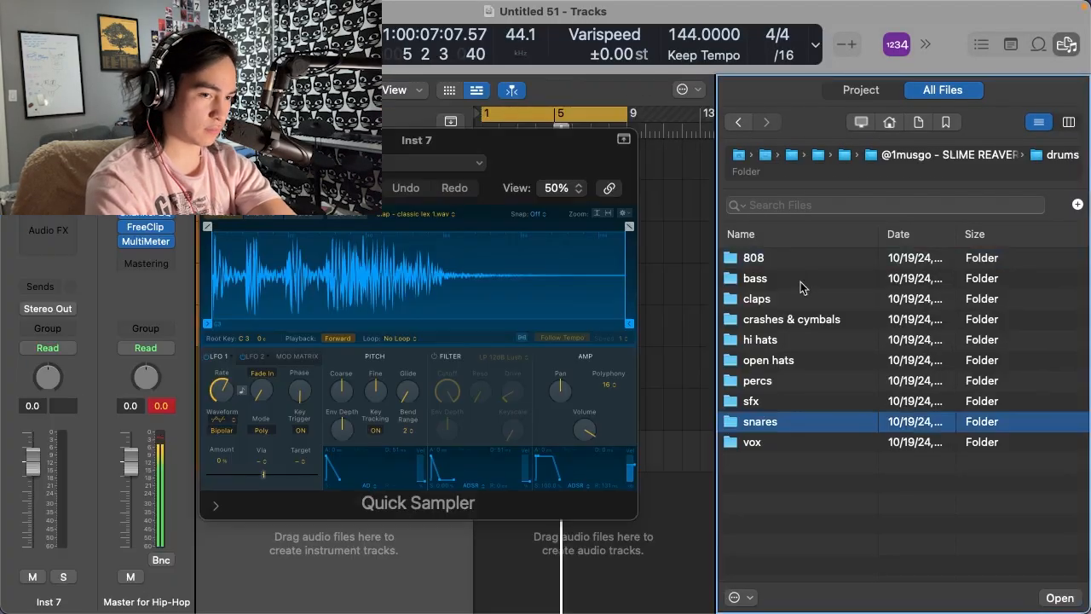
- Open the snares folder and audition the samples from snare - 05.wav through snare - aux.wav
double_click(801, 422)
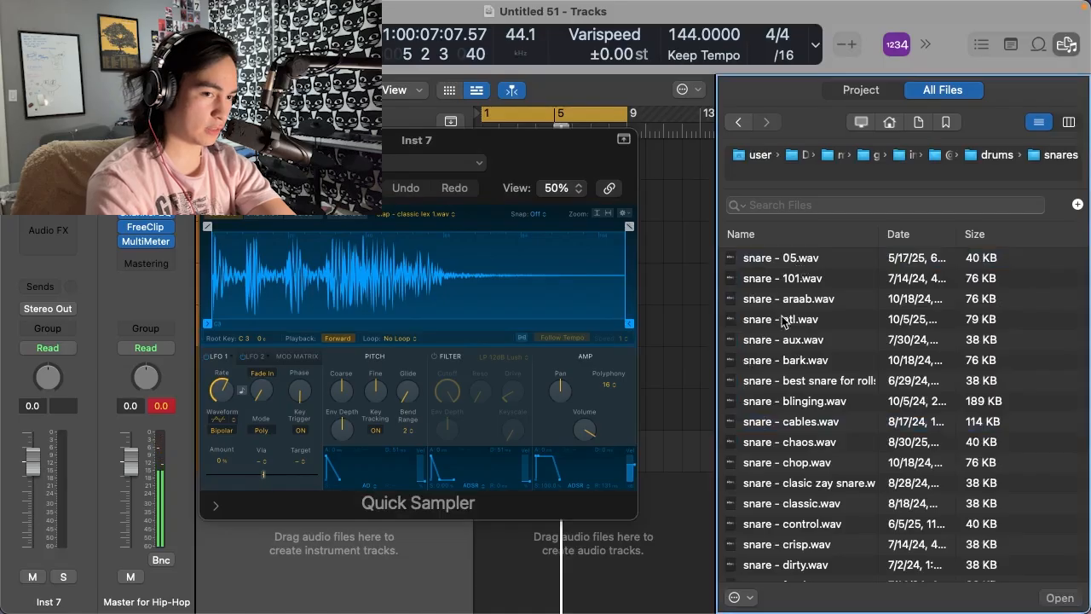
left_click(780, 259)
key("Down")
key("Down")
key("Down")
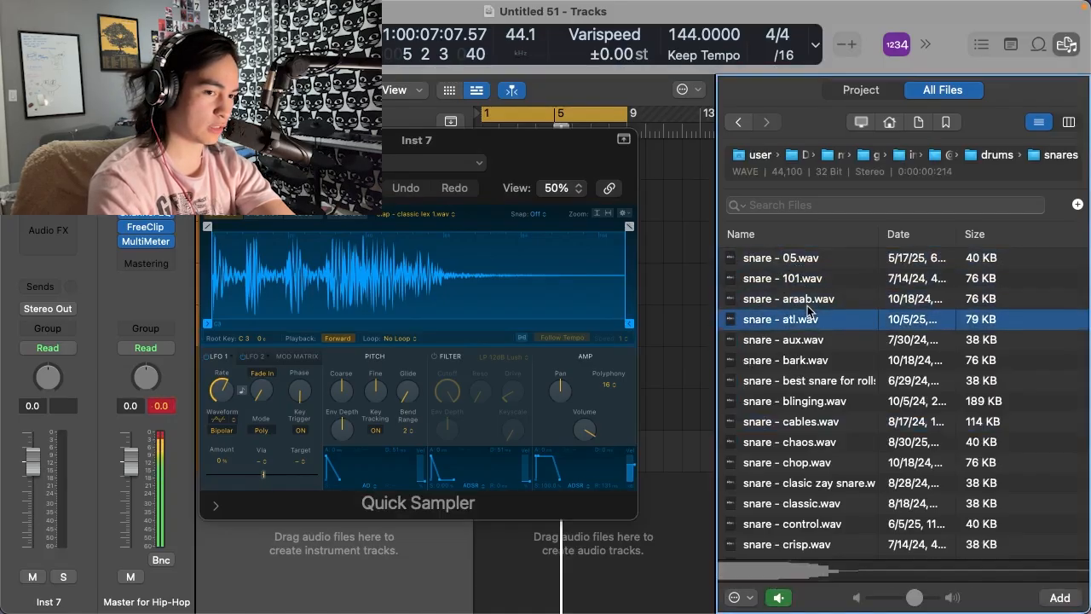
key("Down")
scroll(810, 310, "down", 15)
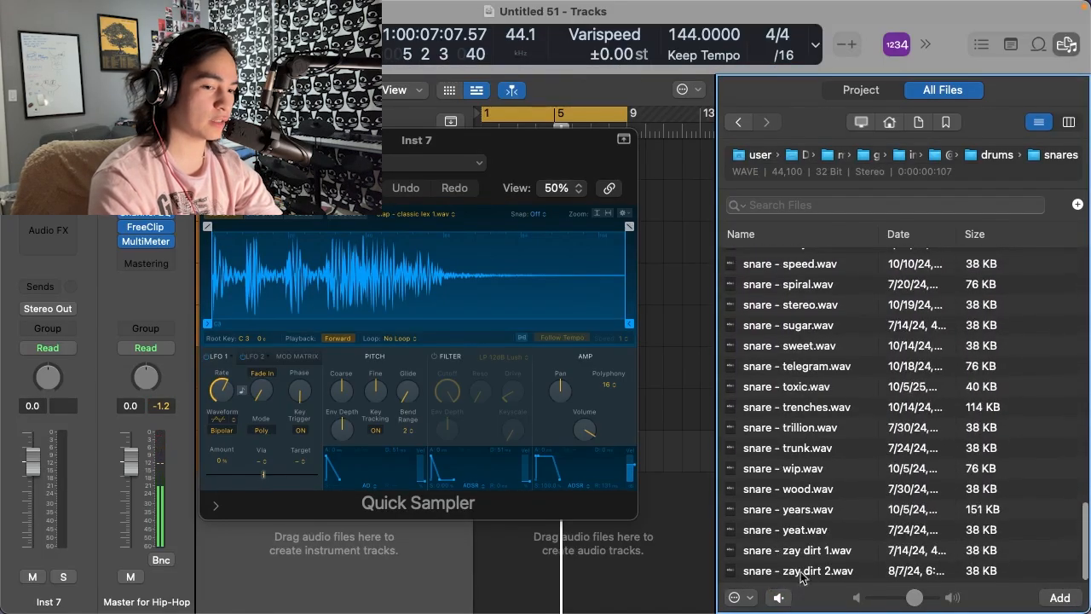
- Audition snares from the end of the list back upward and choose snare - short zay.wav
left_click(791, 551)
key("Up")
key("Up")
key("Up")
left_click(786, 428)
scroll(780, 401, "up", 3)
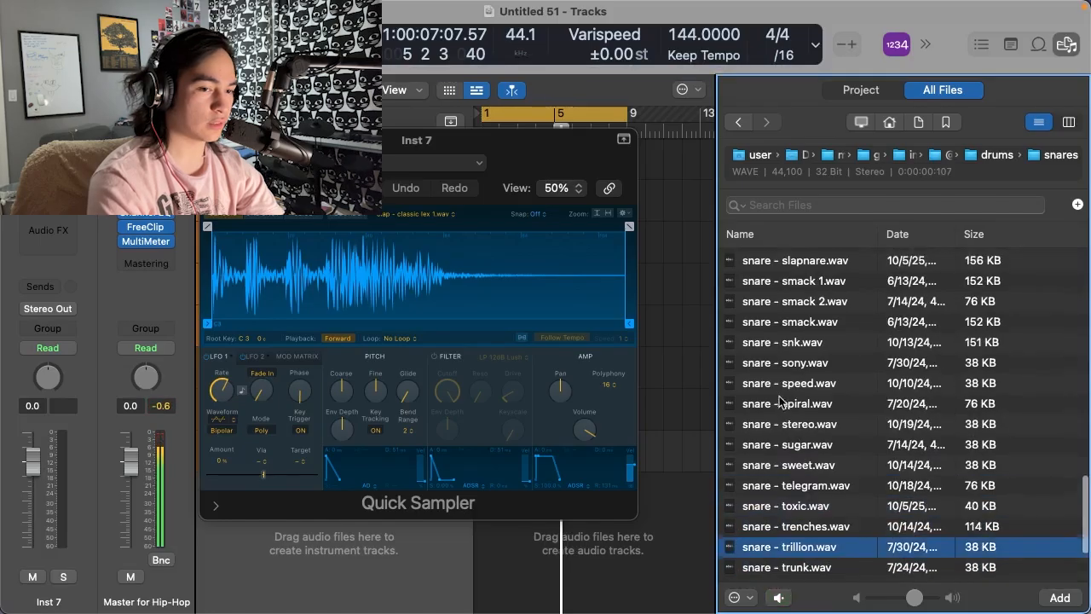
left_click(780, 401)
scroll(810, 360, "up", 5)
left_click(810, 360)
scroll(810, 360, "up", 1)
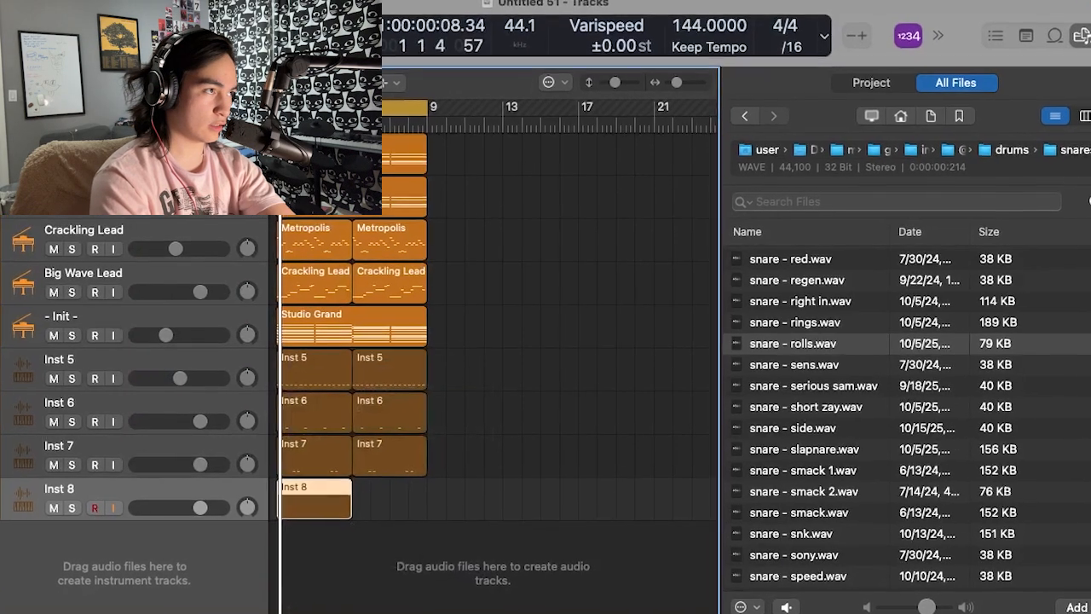
- Browse from drums to the open hats folder and load open hat - 808 mafia.wav into the Inst 8 Quick Sampler
key("i")
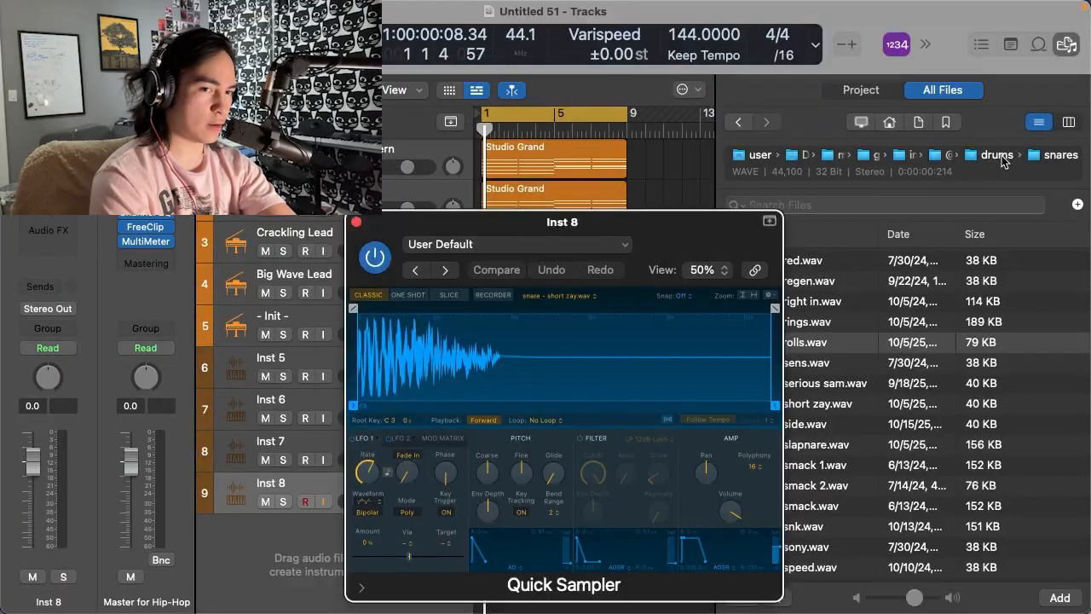
left_click(1039, 143)
left_click_drag(660, 249, 535, 179)
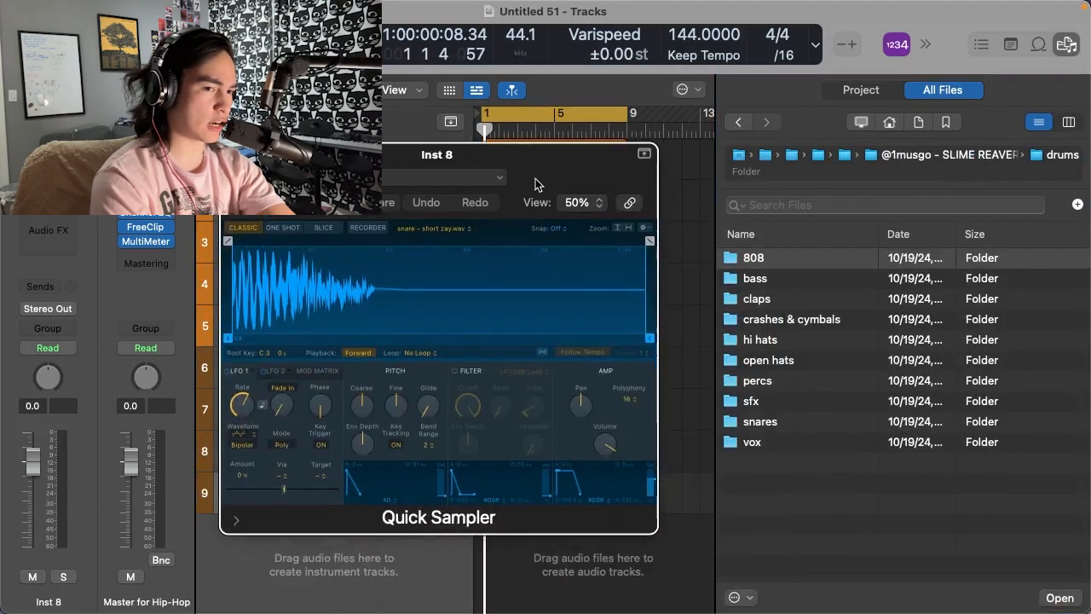
double_click(768, 360)
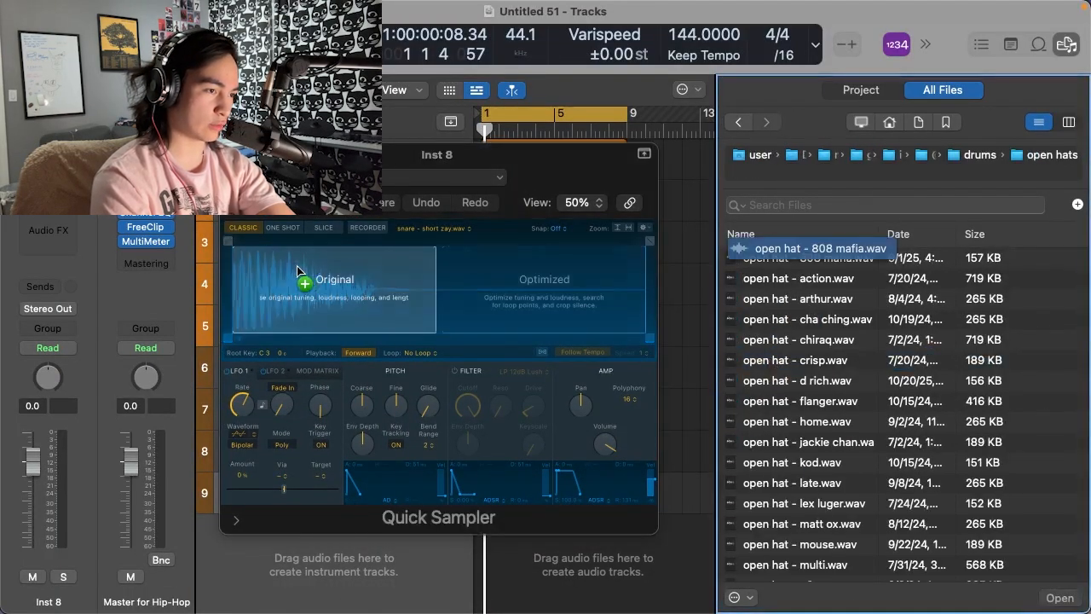